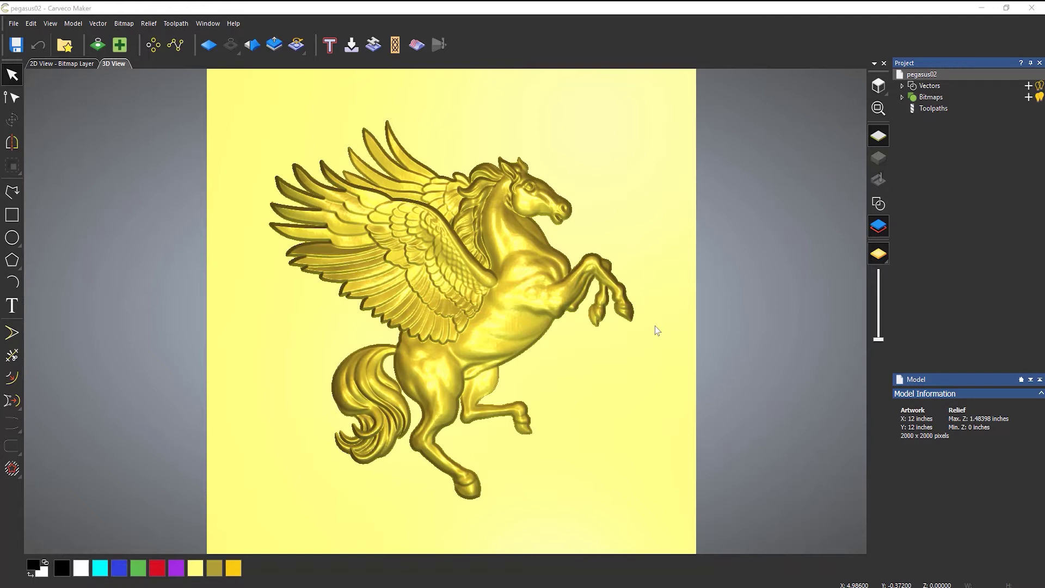
Create a triangle mesh from the pegasus relief with 0.1 inch tolerance, closed with a flat plane, and discard it after inspecting its underside
left_click_drag(569, 327, 590, 279)
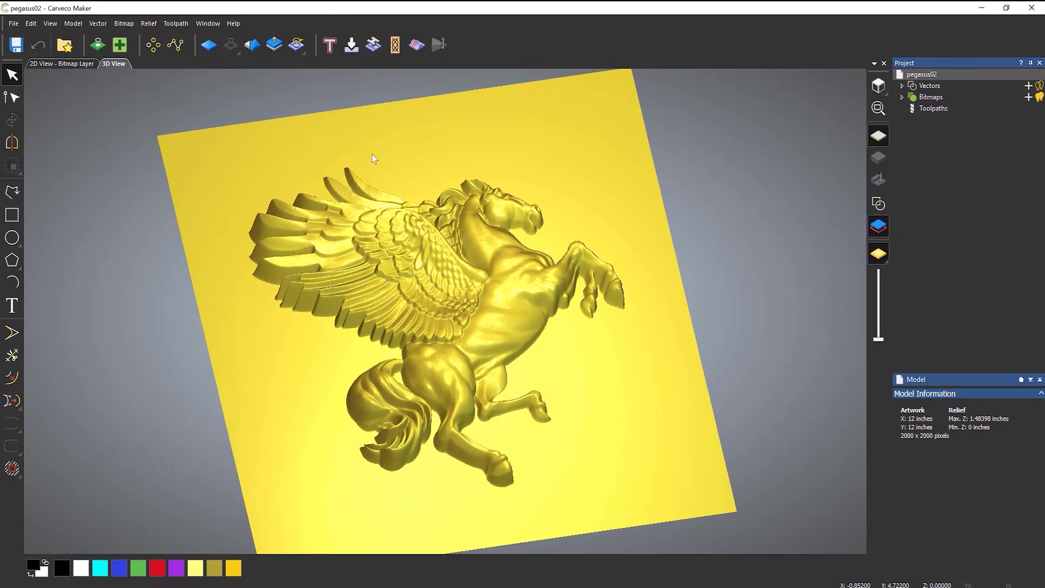
left_click(155, 24)
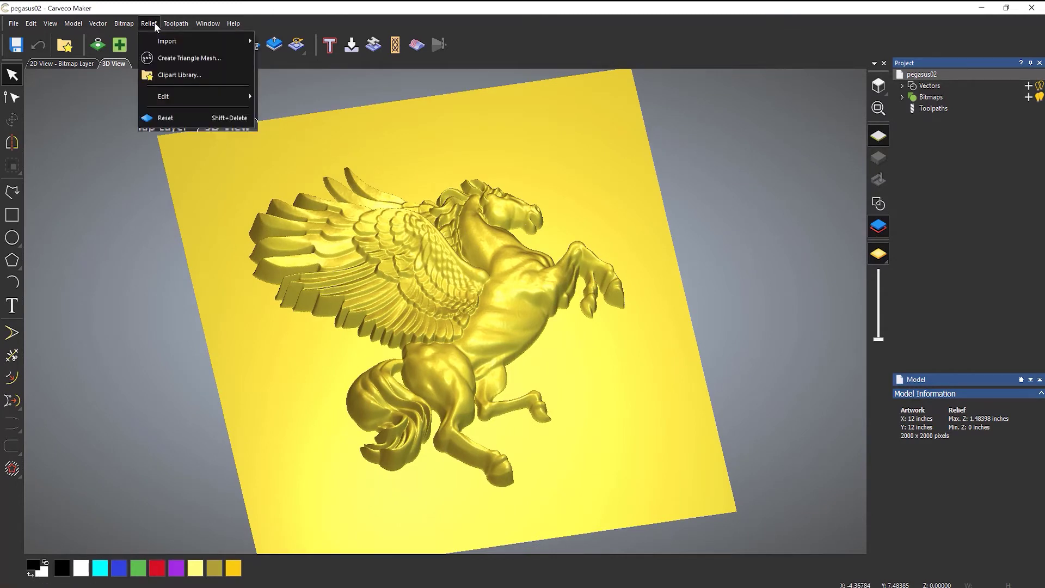
left_click(225, 58)
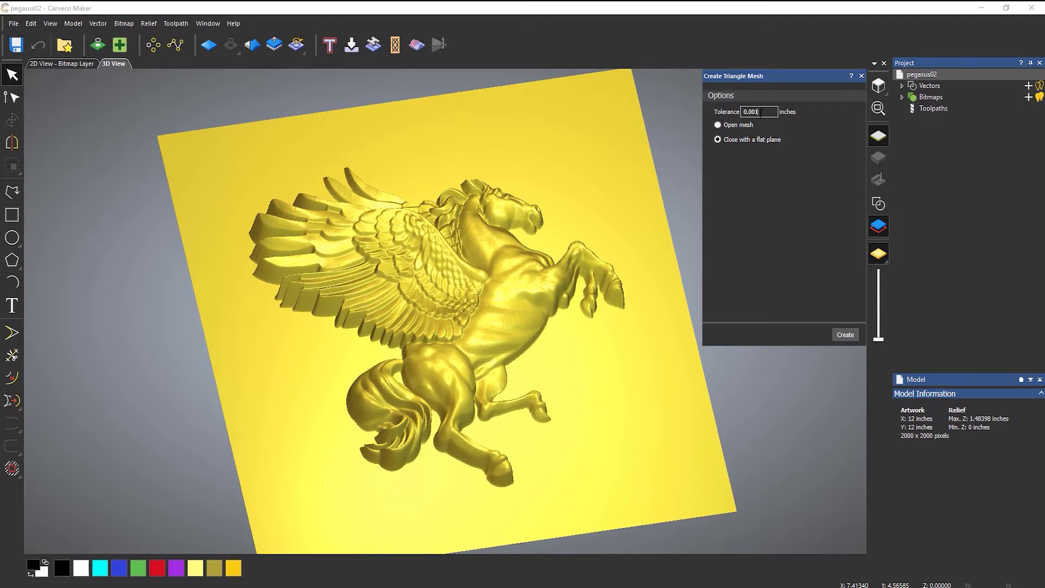
left_click_drag(754, 112, 750, 113)
type("1")
left_click(845, 335)
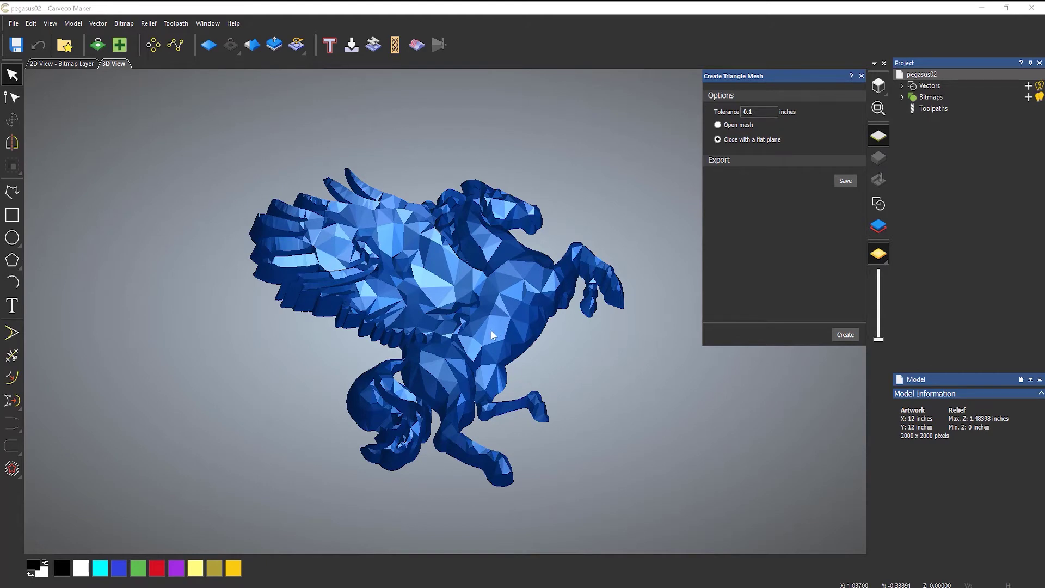
scroll(491, 331, "up", 5)
scroll(492, 335, "down", 5)
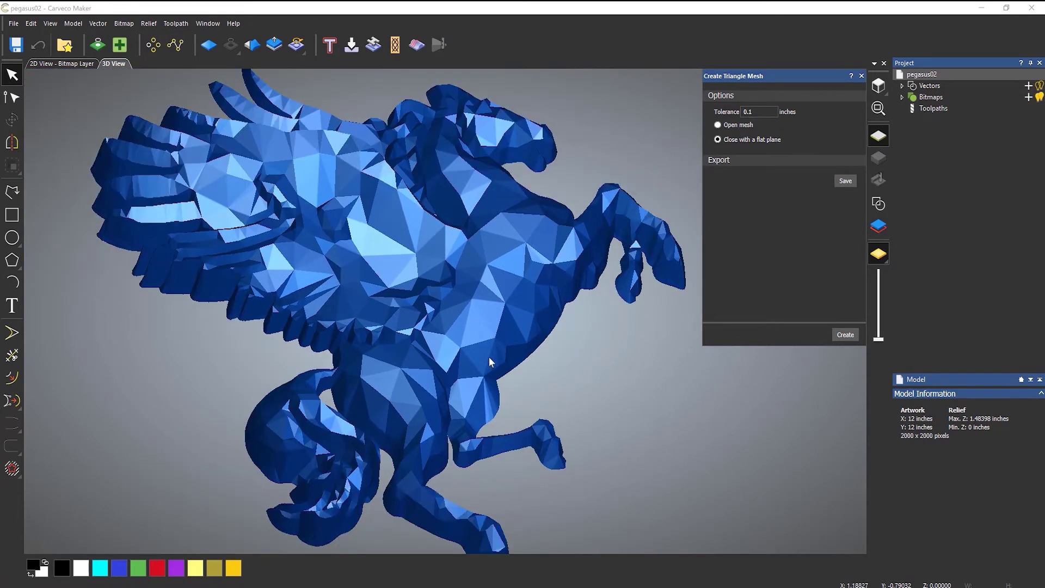
left_click_drag(488, 310, 452, 7)
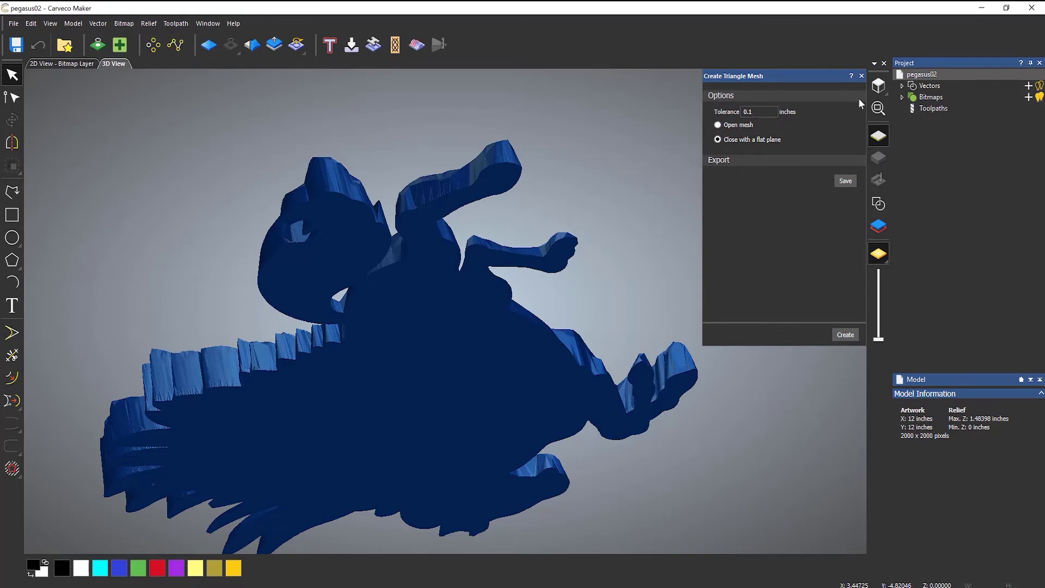
left_click(862, 77)
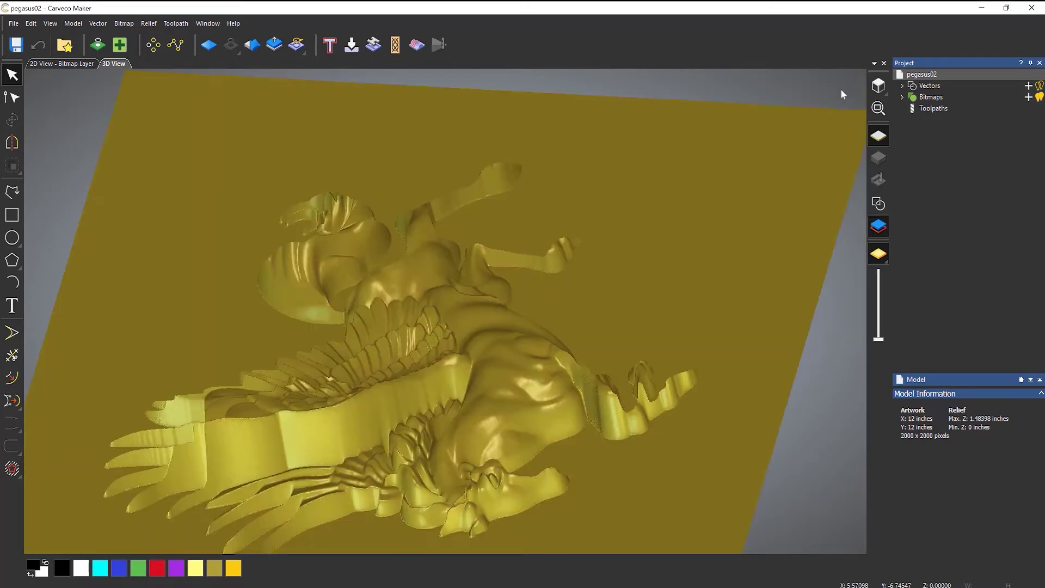
Hide the zero plane so that only the pegasus relief is displayed in the 3D view
left_click_drag(504, 298, 539, 322)
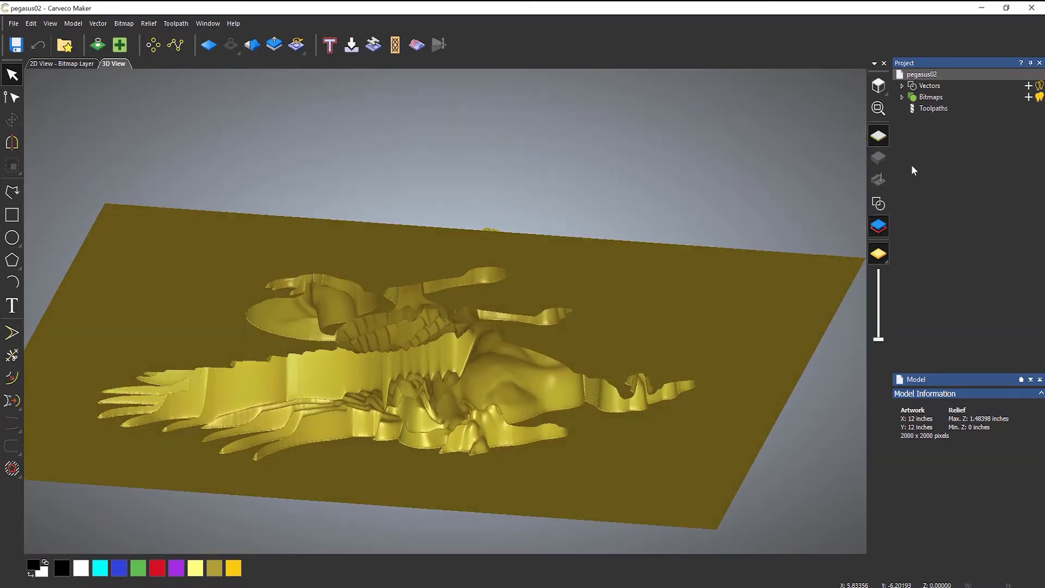
left_click(879, 136)
left_click_drag(563, 258, 398, 363)
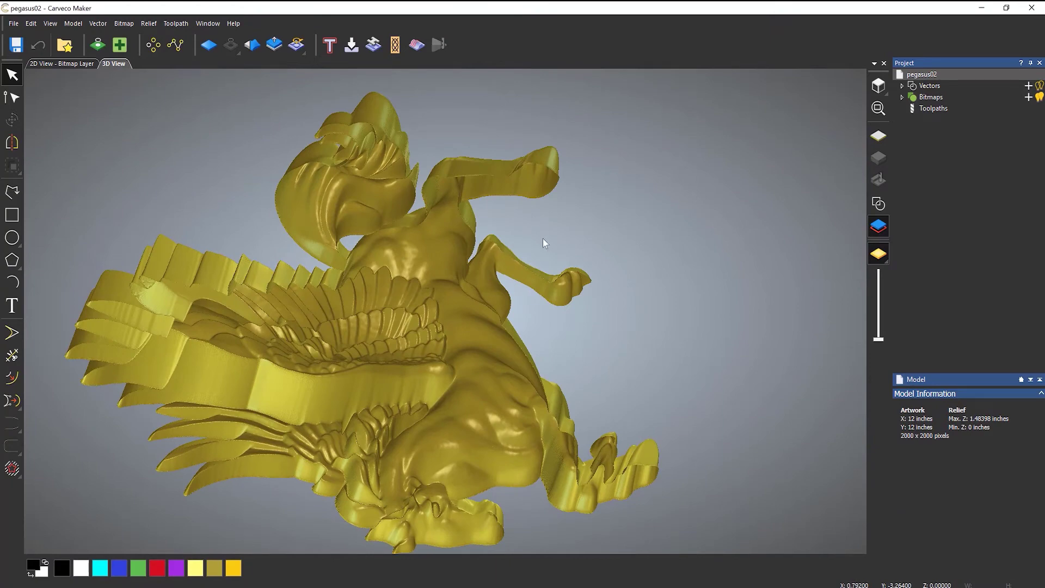
left_click_drag(502, 171, 452, 295)
left_click_drag(446, 122, 402, 152)
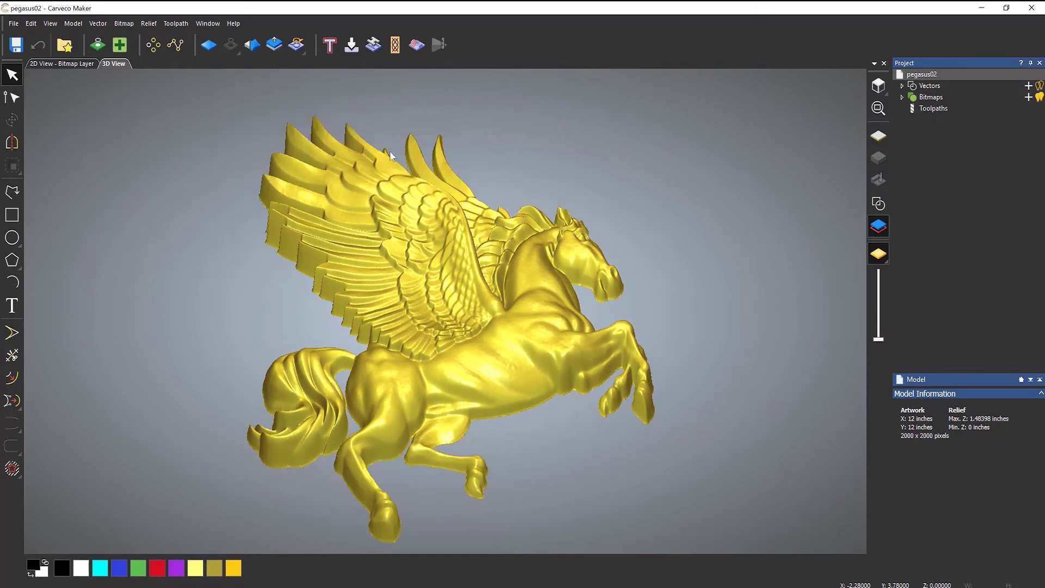
Create a triangle mesh from the pegasus relief with 0.001 inch tolerance, closed with a flat plane
left_click(150, 25)
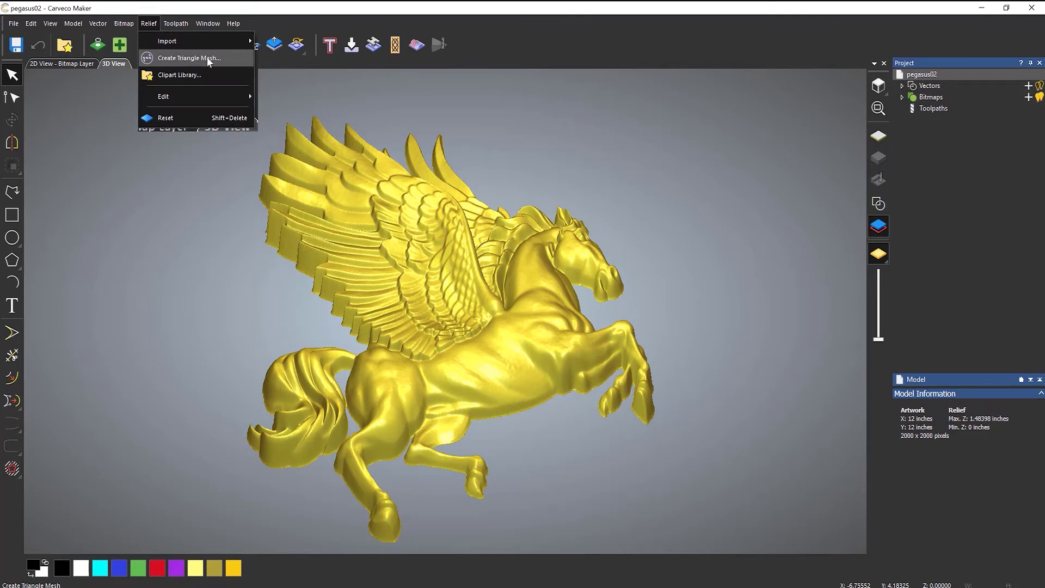
left_click(226, 60)
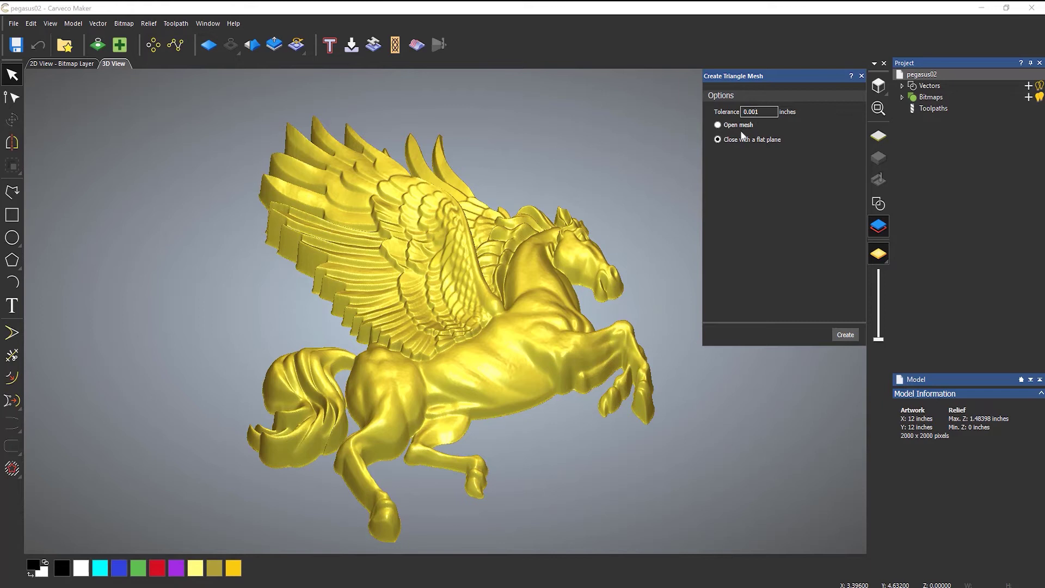
left_click(846, 335)
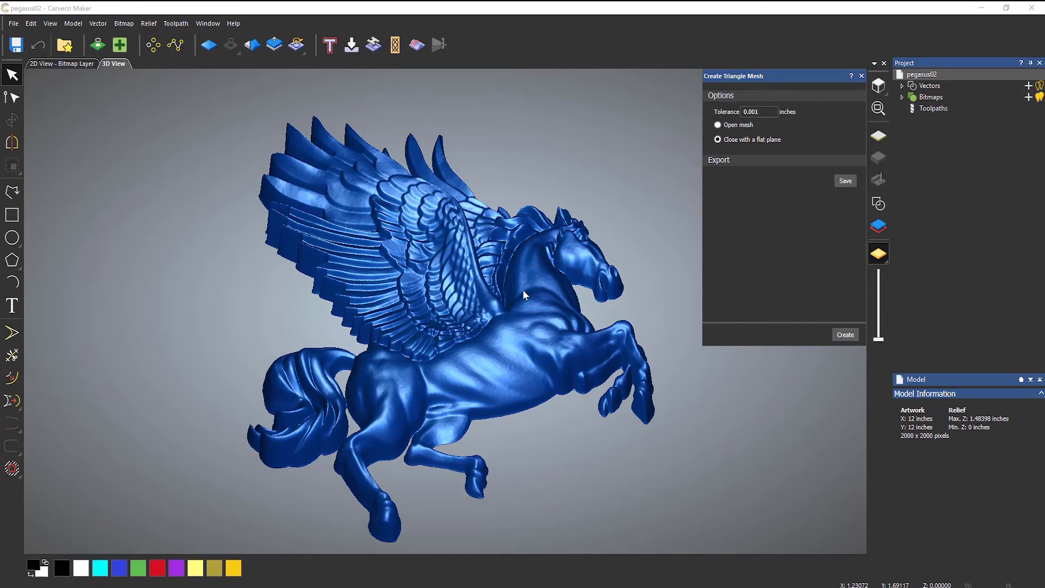
left_click_drag(483, 390, 507, 298)
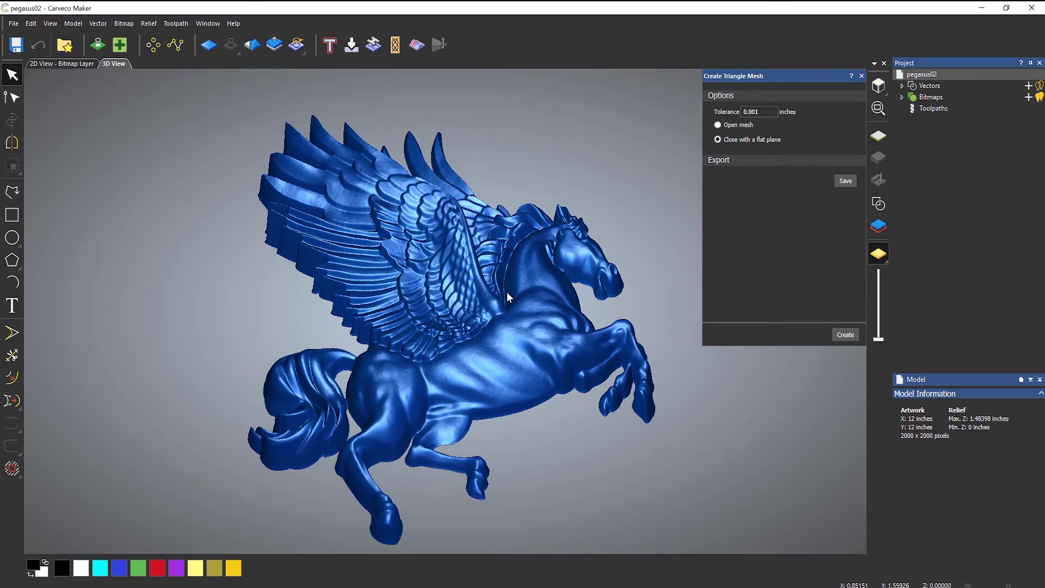
left_click_drag(498, 374, 449, 453)
left_click_drag(488, 415, 486, 506)
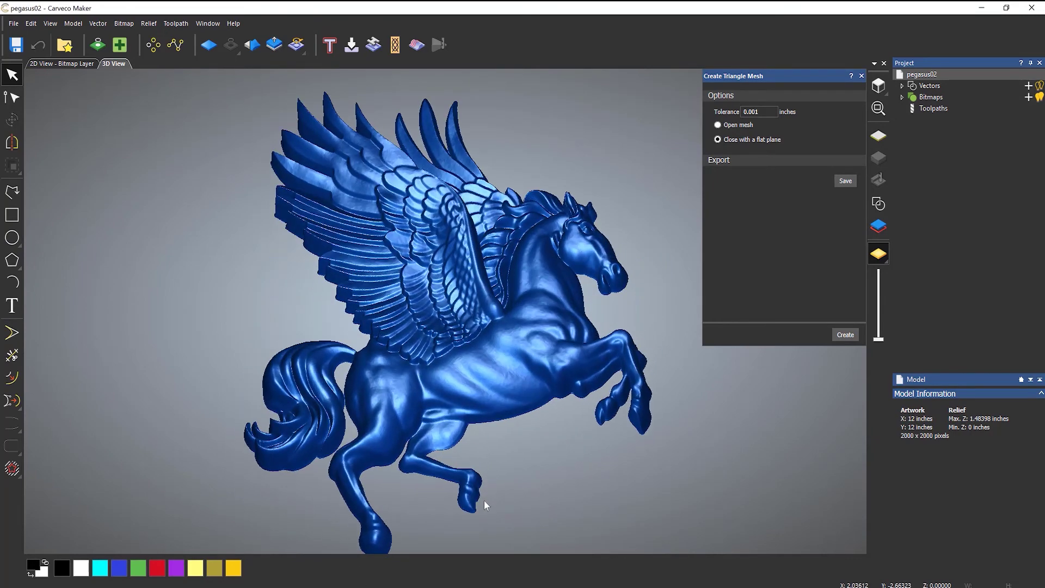
Export the mesh to the Desktop as an ASCII STL file named pegasus
left_click(845, 181)
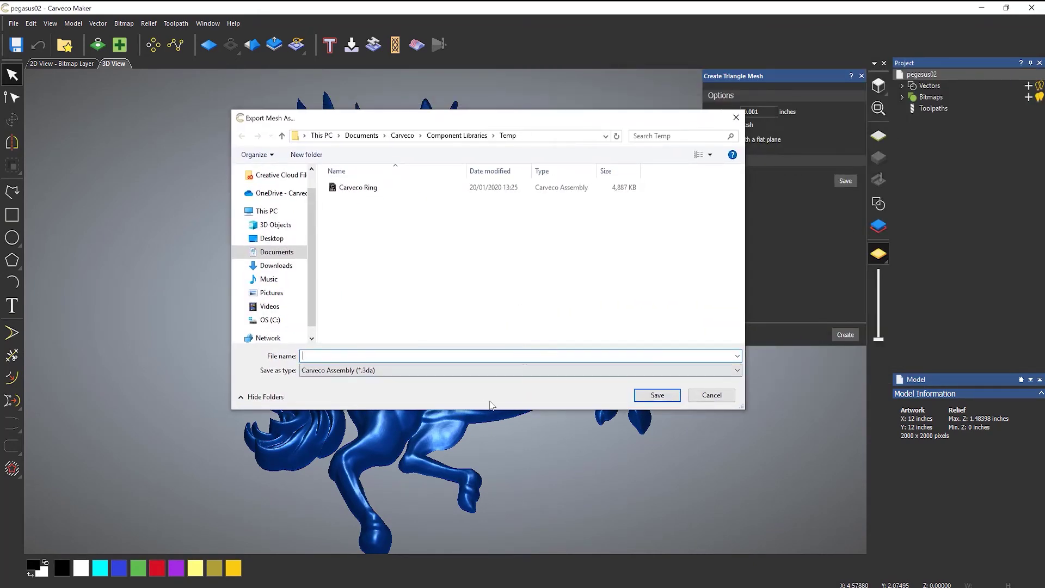
left_click(272, 238)
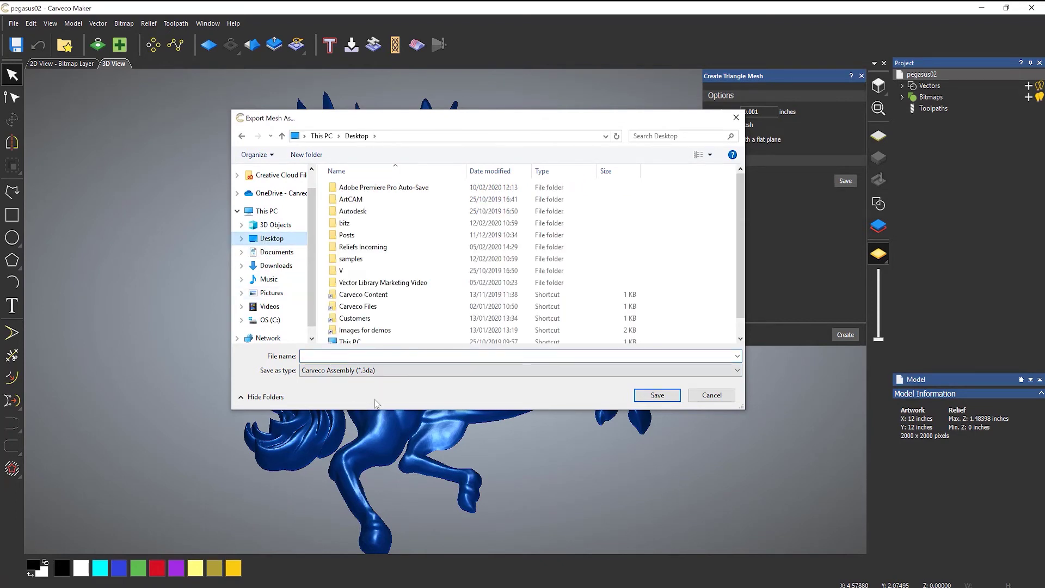
left_click(395, 372)
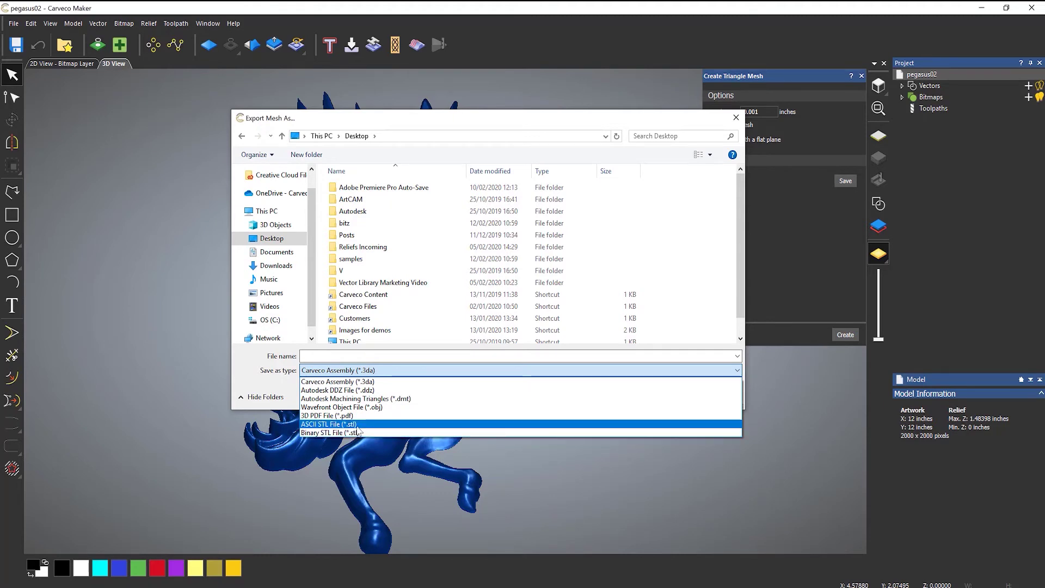
left_click(358, 426)
left_click(333, 355)
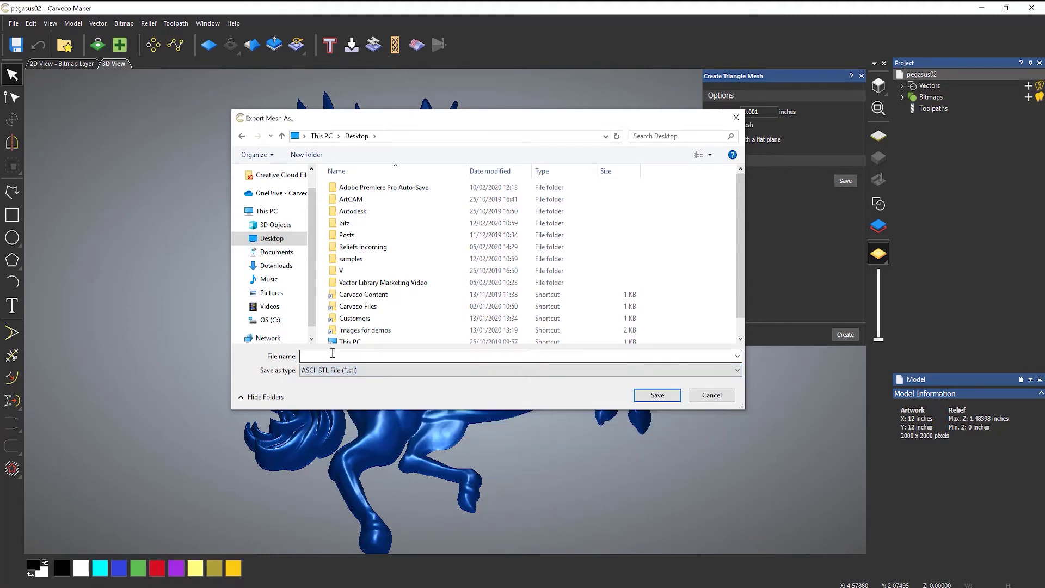
type("pegasus")
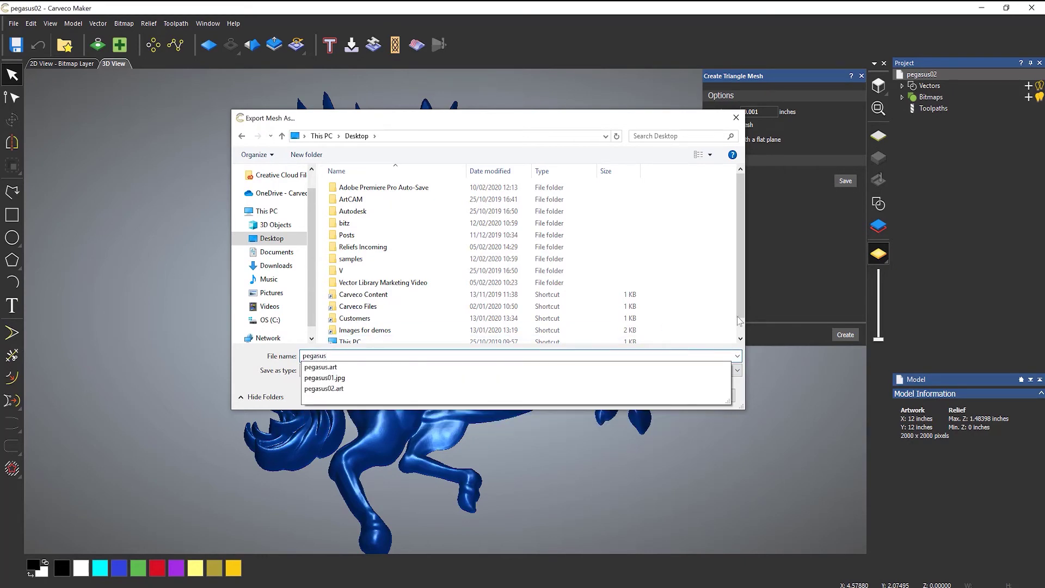
scroll(741, 321, "down", 1)
left_click(661, 396)
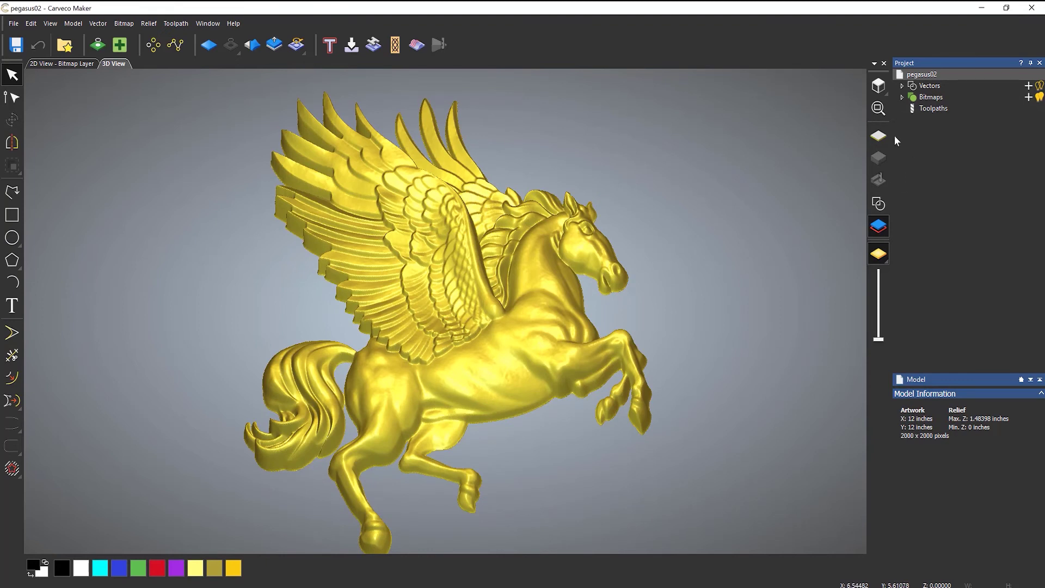
Display the zero plane again and reset the relief to an empty surface
left_click(879, 136)
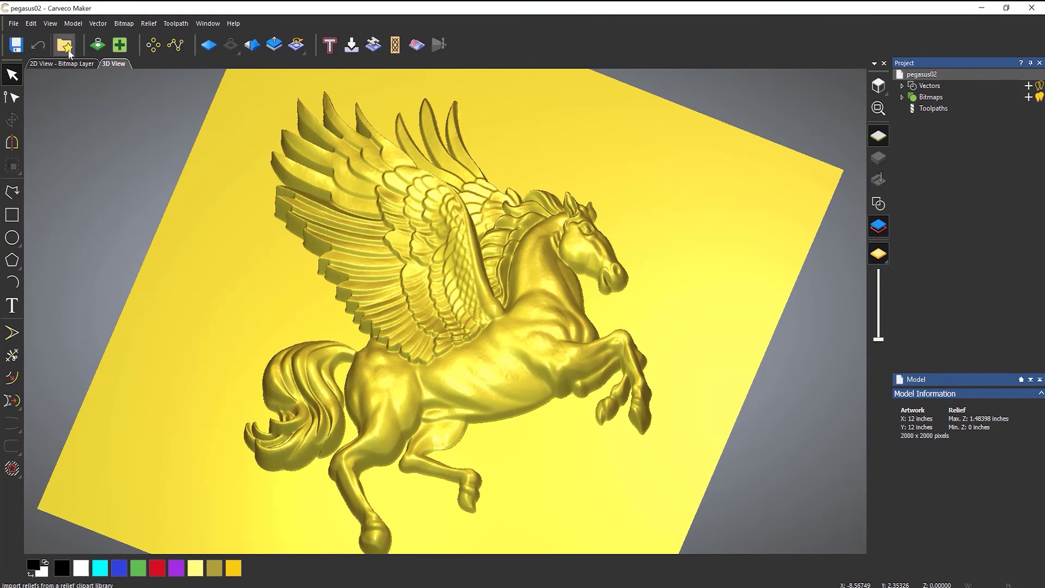
left_click(209, 44)
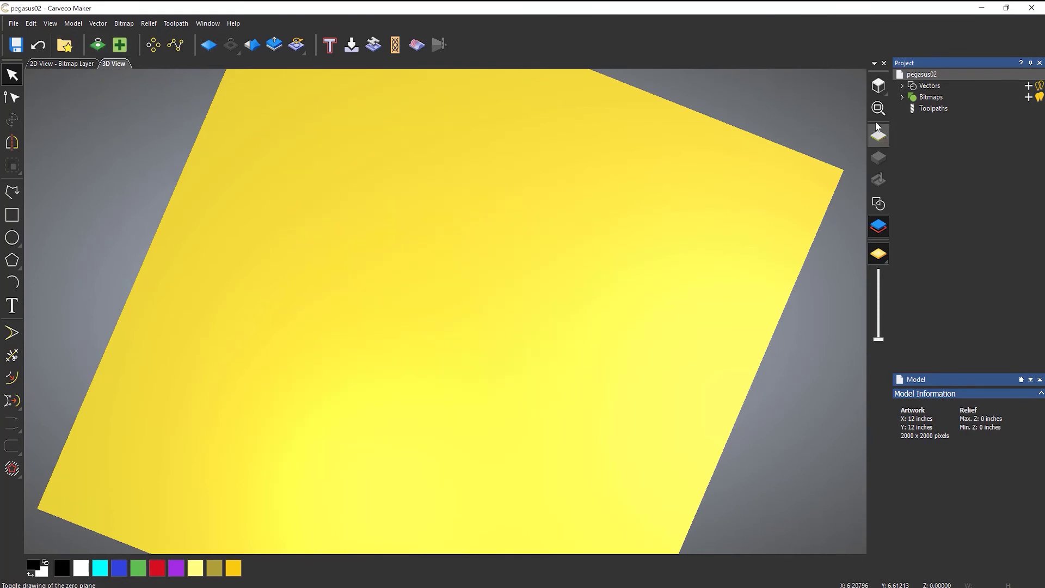
left_click(879, 85)
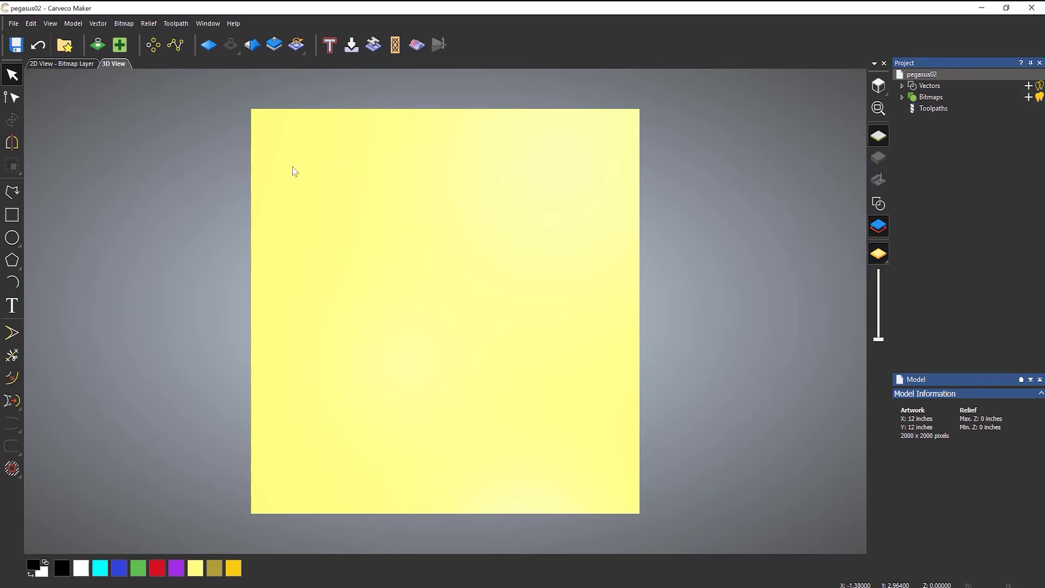
Import the exported pegasus file from the Desktop as a 3D model and inspect it on the blank relief
left_click(148, 25)
mouse_move(183, 40)
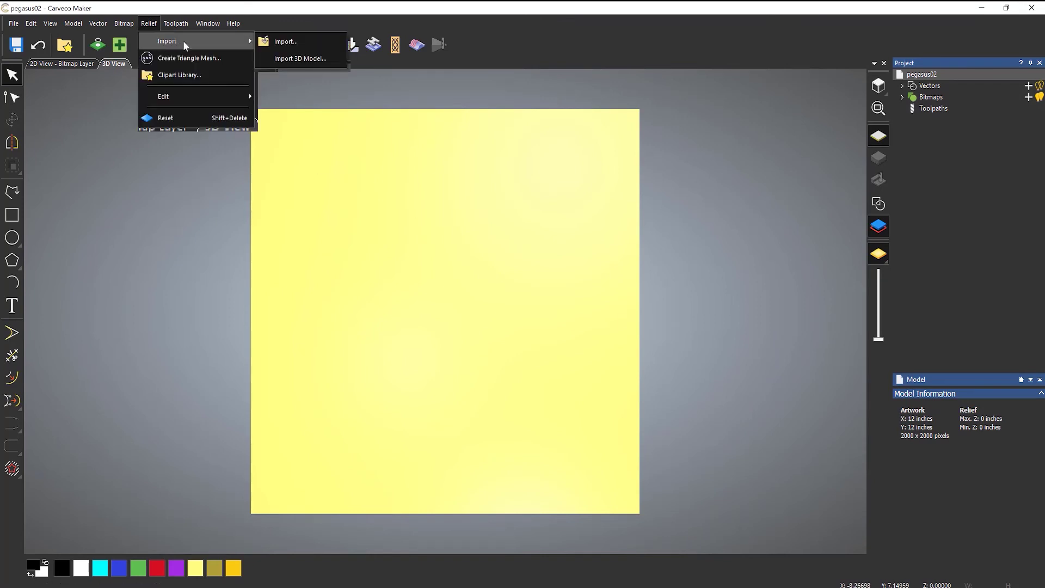
left_click(326, 58)
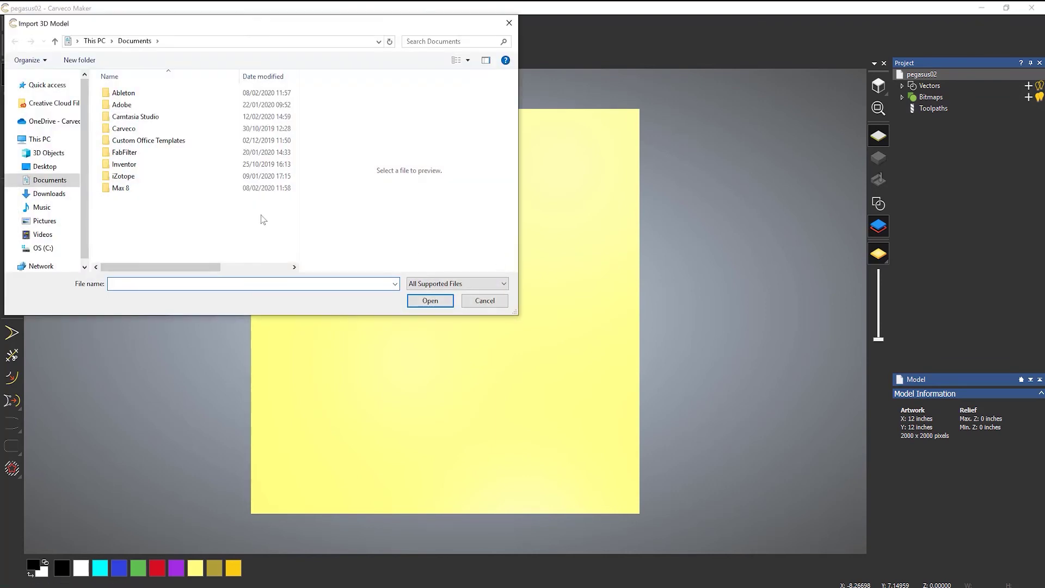
left_click(44, 167)
scroll(209, 219, "down", 2)
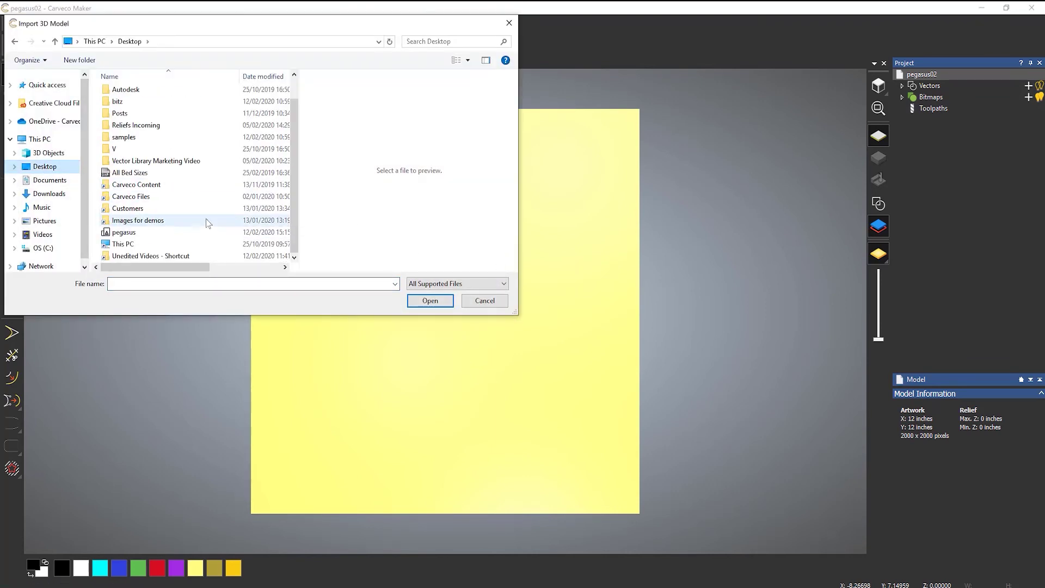
left_click(125, 233)
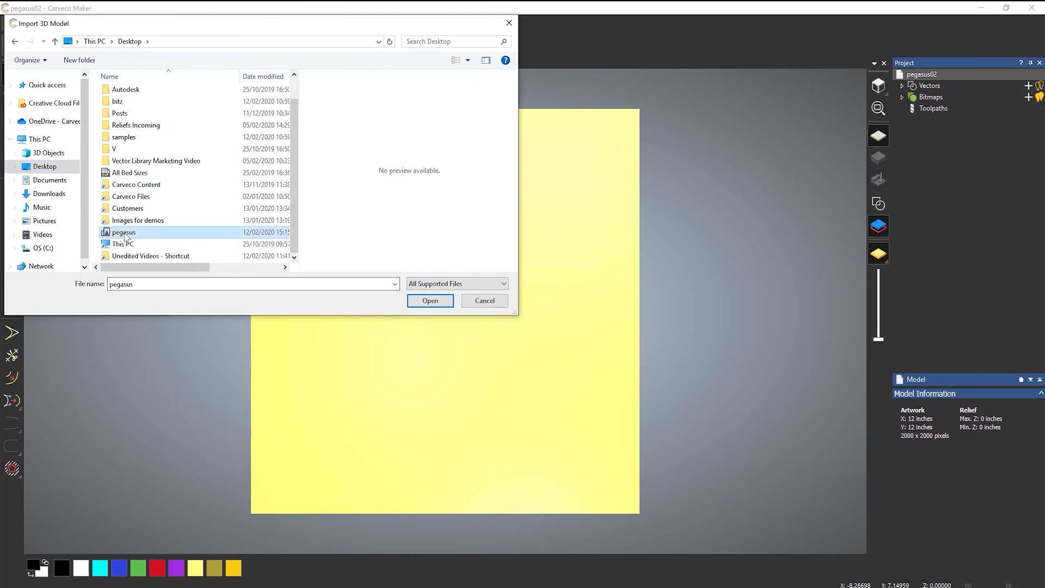
left_click(426, 301)
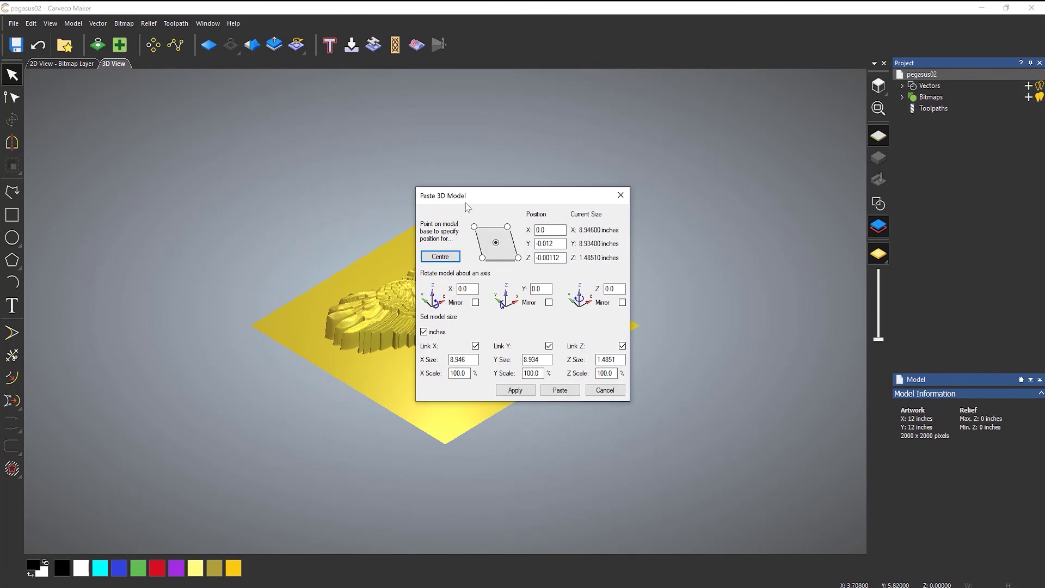
left_click_drag(467, 196, 683, 118)
left_click_drag(579, 276, 520, 397)
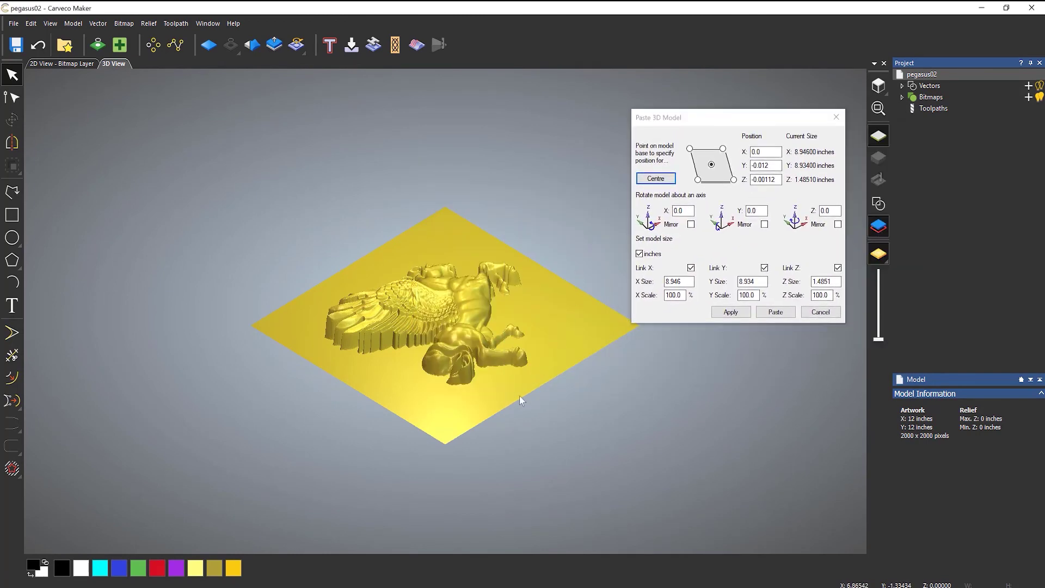
scroll(520, 399, "up", 3)
left_click_drag(455, 306, 387, 325)
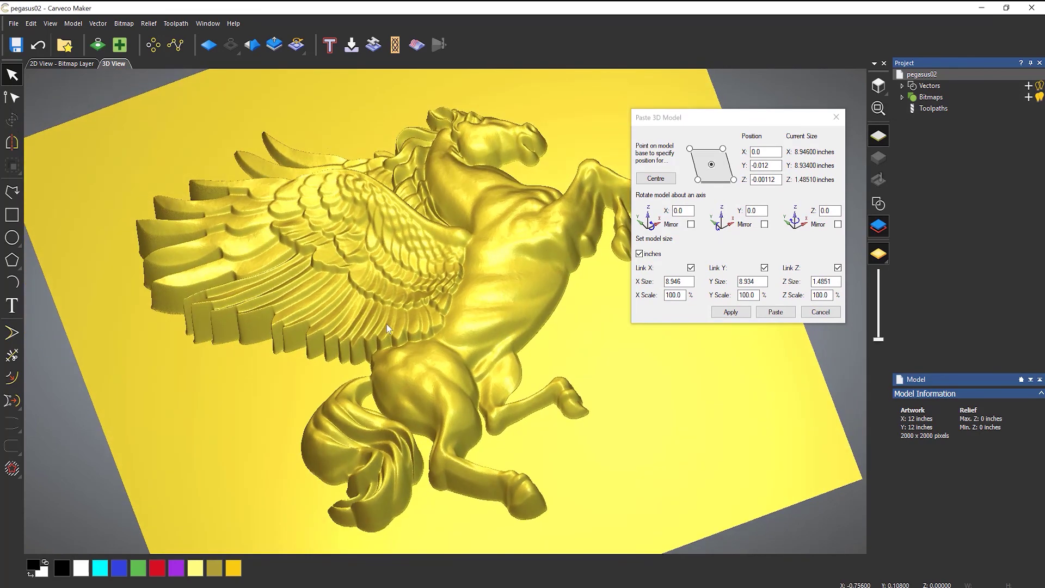